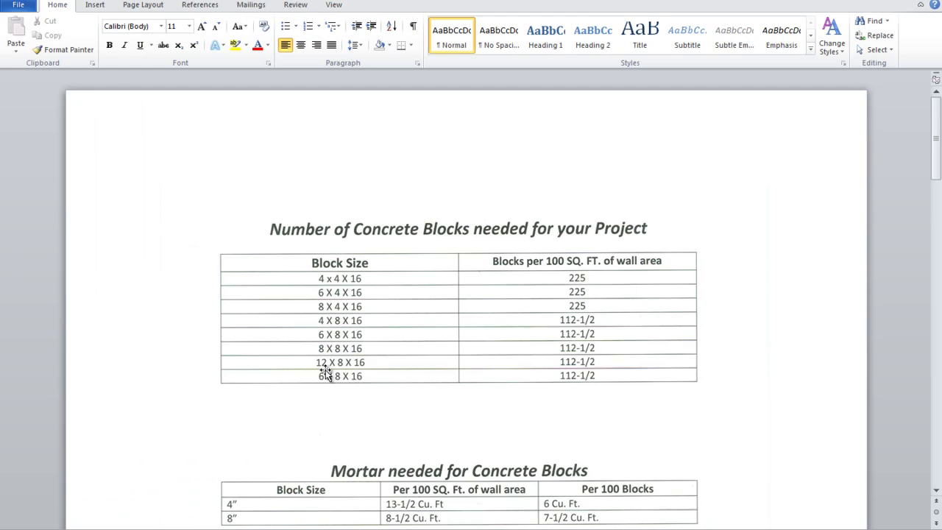
Examine the concrete block quantity table, the mortar table and the dimensioned block drawing in the document.
scroll(383, 363, "down", 1)
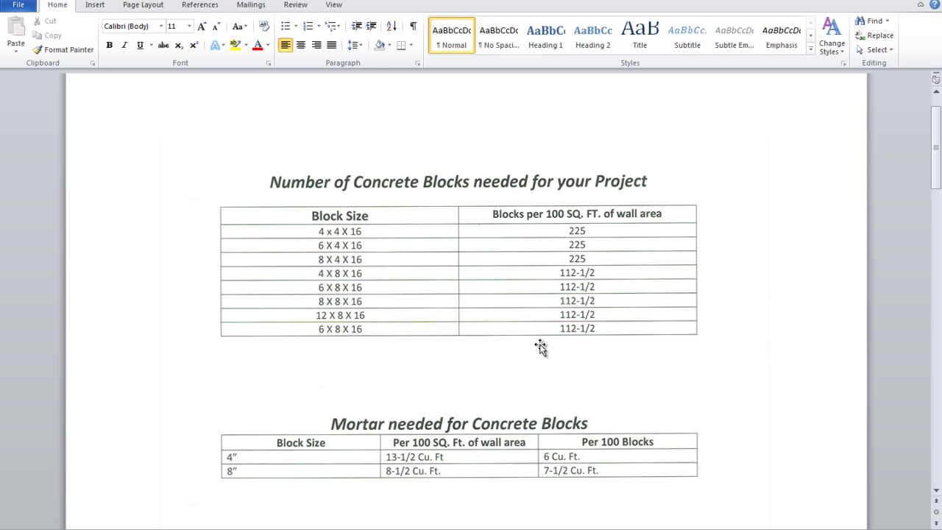
scroll(537, 345, "down", 3)
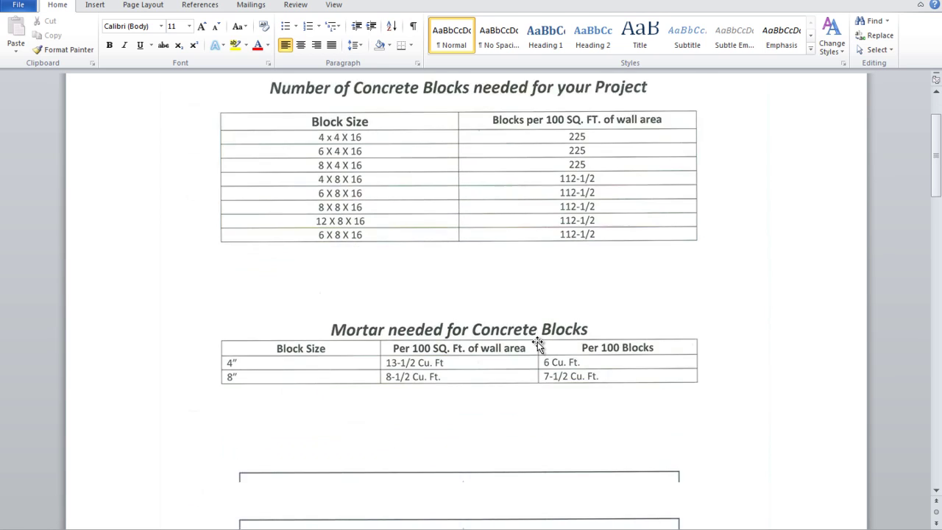
scroll(537, 343, "down", 10)
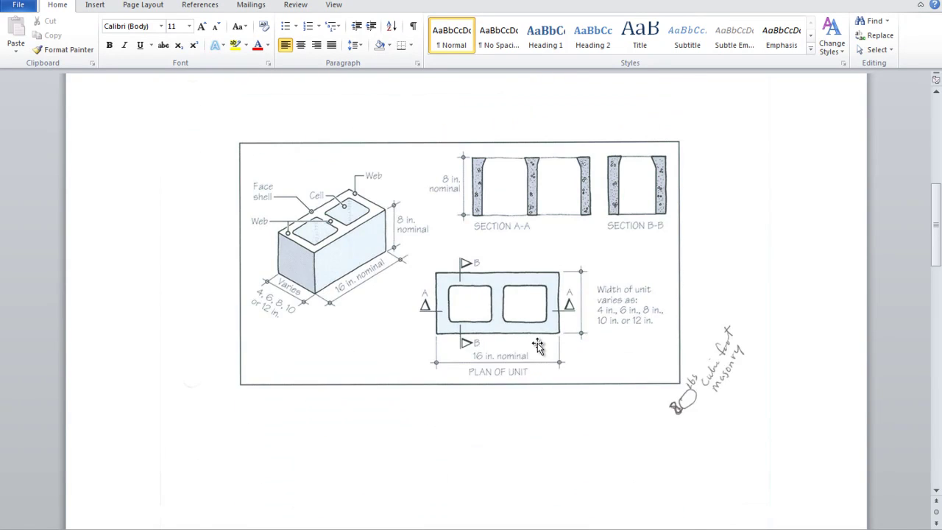
scroll(537, 346, "up", 6)
scroll(368, 346, "down", 5)
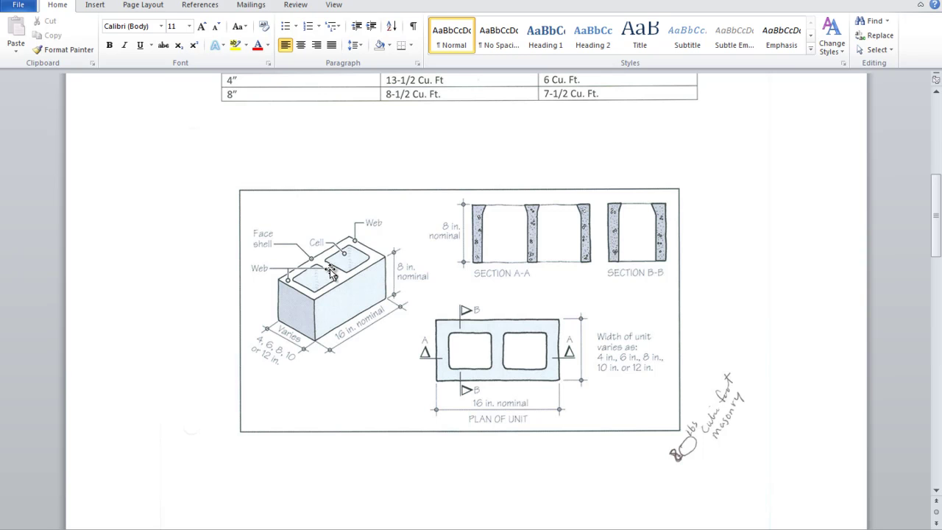
scroll(330, 268, "down", 1)
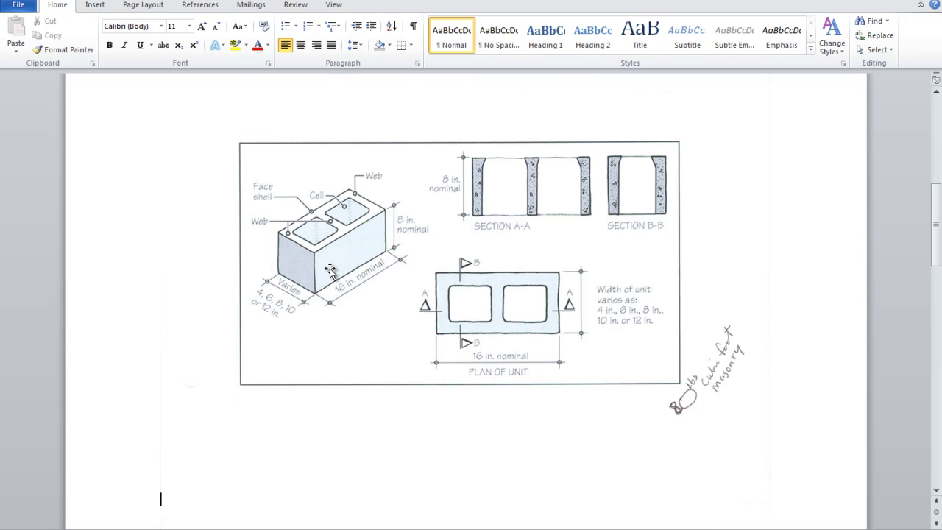
scroll(330, 268, "up", 3)
scroll(330, 268, "up", 5)
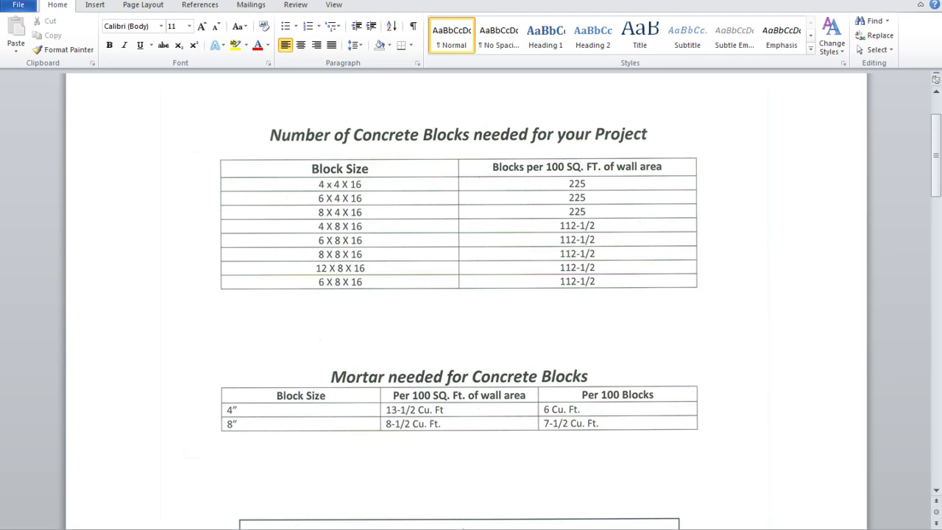
key("alt+Tab")
left_click(393, 250)
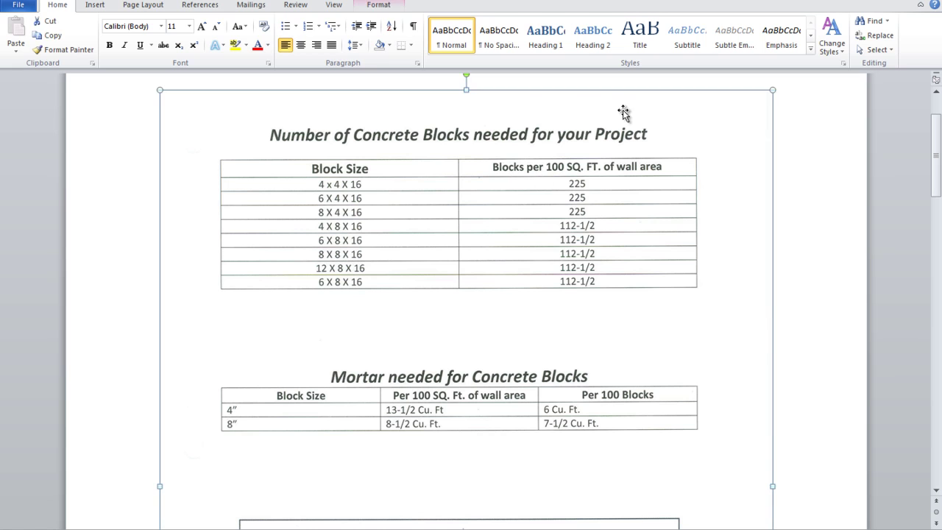
key("Escape")
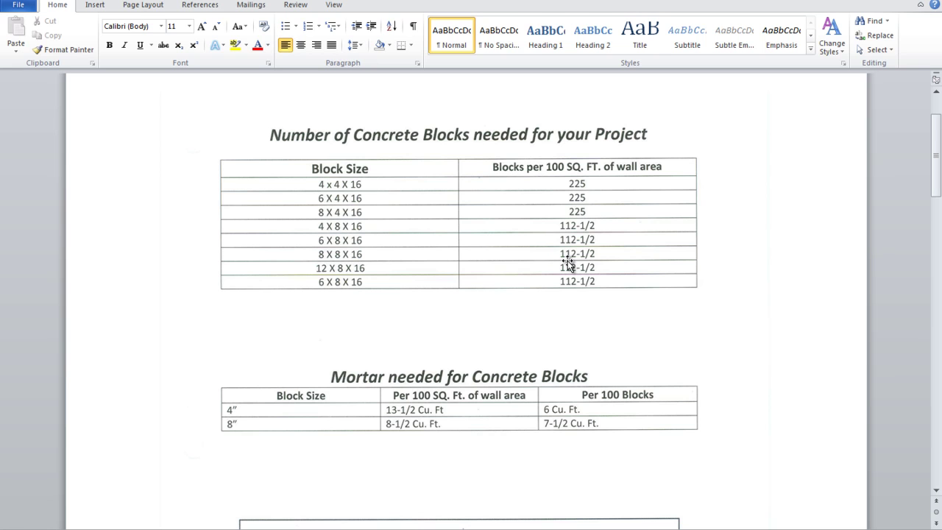
Switch to Calculator and divide the 206.8 square foot wall area by 100.
key("alt+Tab")
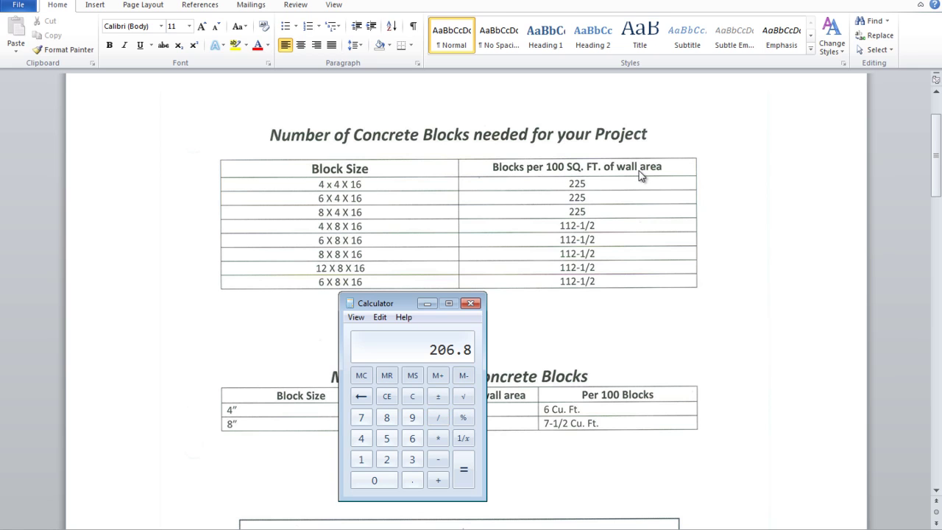
left_click(440, 418)
left_click(360, 458)
left_click(385, 480)
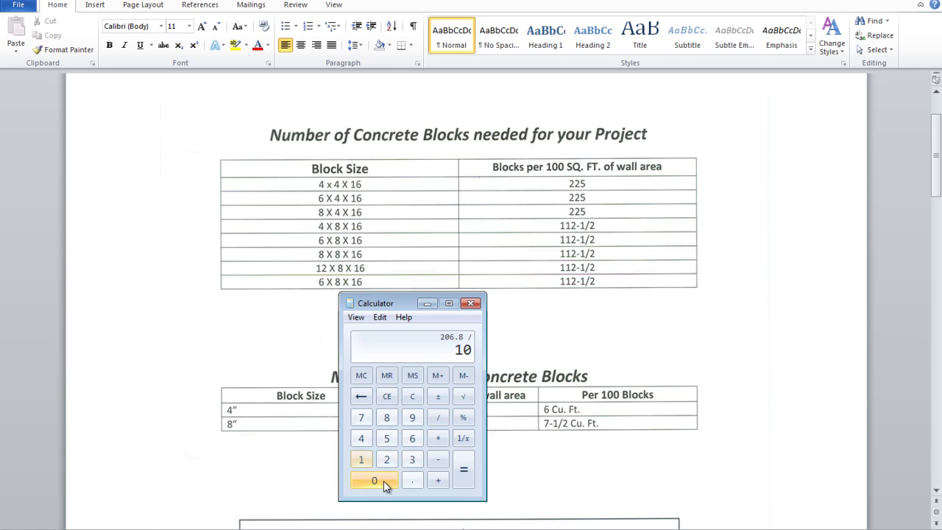
left_click(384, 481)
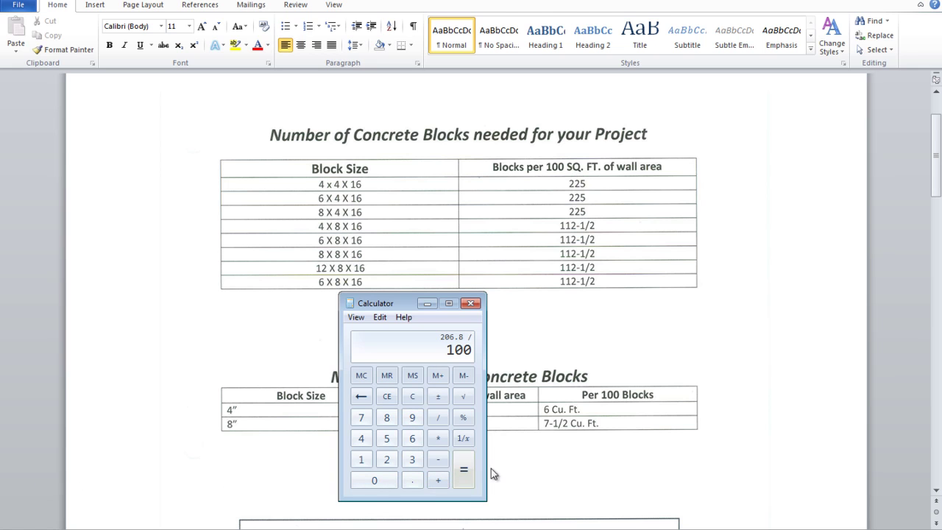
left_click(464, 471)
Move Calculator off the block table and multiply the result by 112.5 blocks per 100 square feet.
left_click_drag(403, 305, 343, 329)
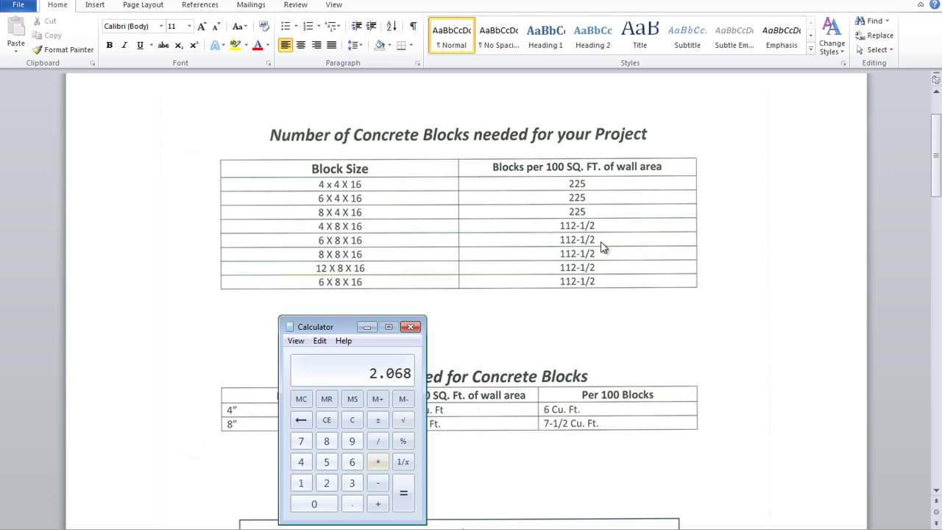
left_click(377, 461)
left_click(299, 482)
left_click(299, 482)
left_click(326, 484)
left_click(352, 504)
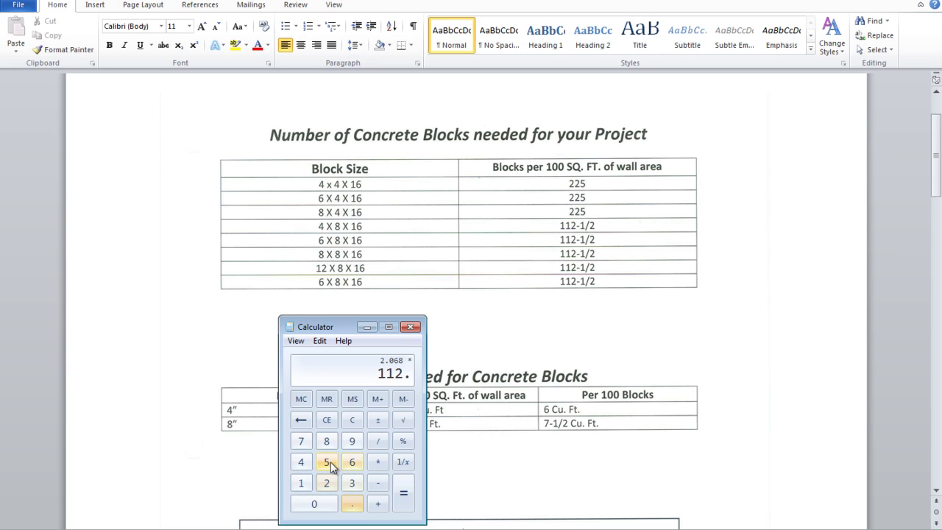
left_click(326, 461)
left_click(404, 498)
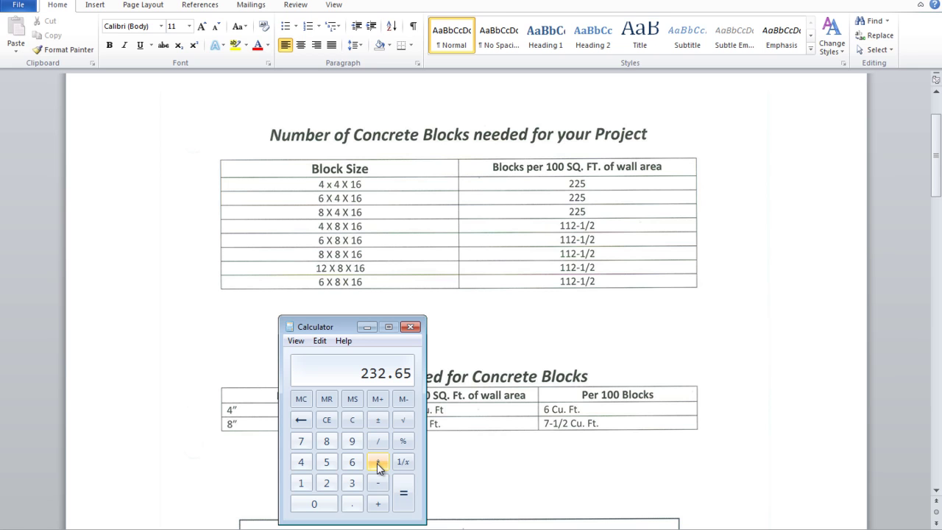
Multiply the block quantity by 0.05 to work out a 5% extra allowance.
left_click(377, 504)
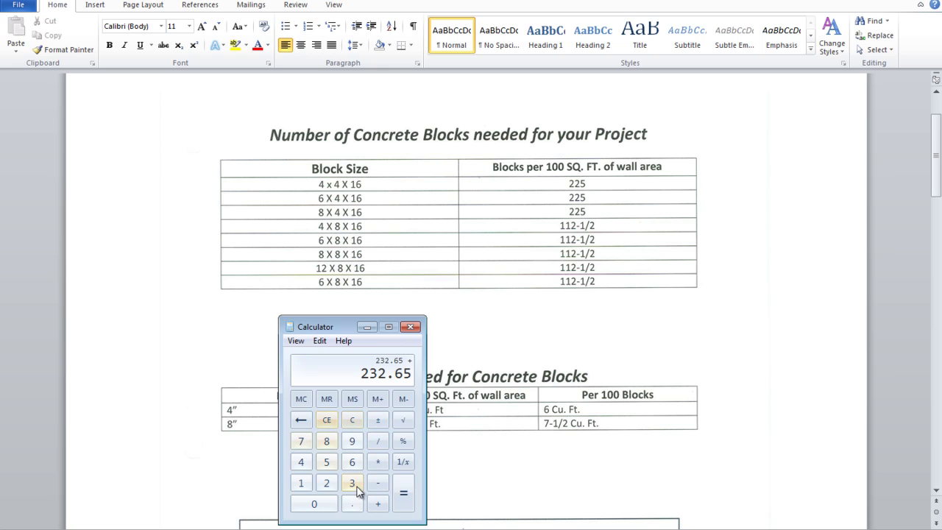
left_click(378, 461)
left_click(352, 504)
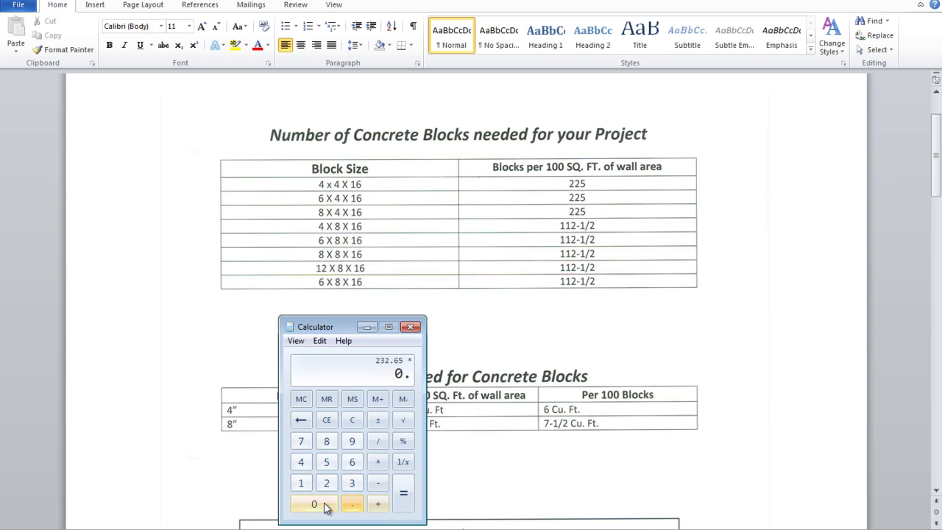
left_click(315, 504)
left_click(326, 461)
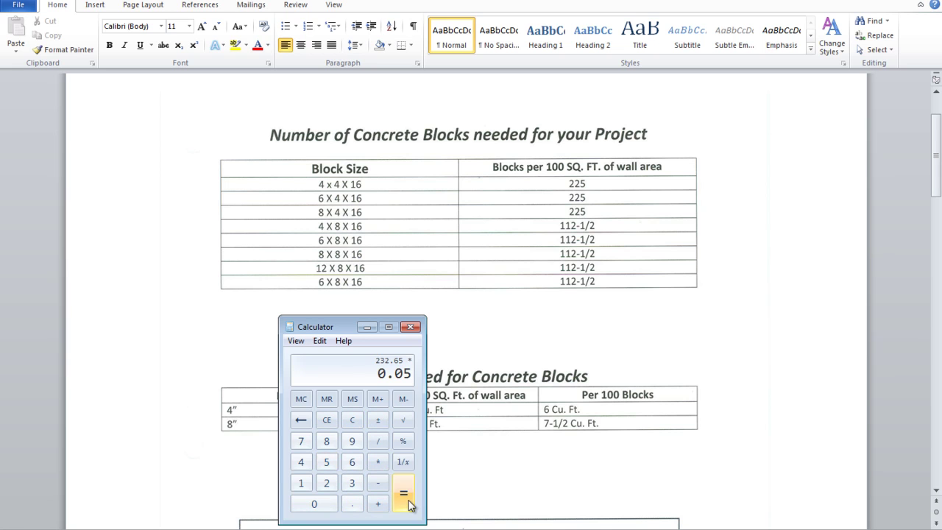
left_click(410, 505)
Move Calculator clear of both tables and add the 12 extra blocks to the 233 blocks.
left_click_drag(333, 328, 206, 256)
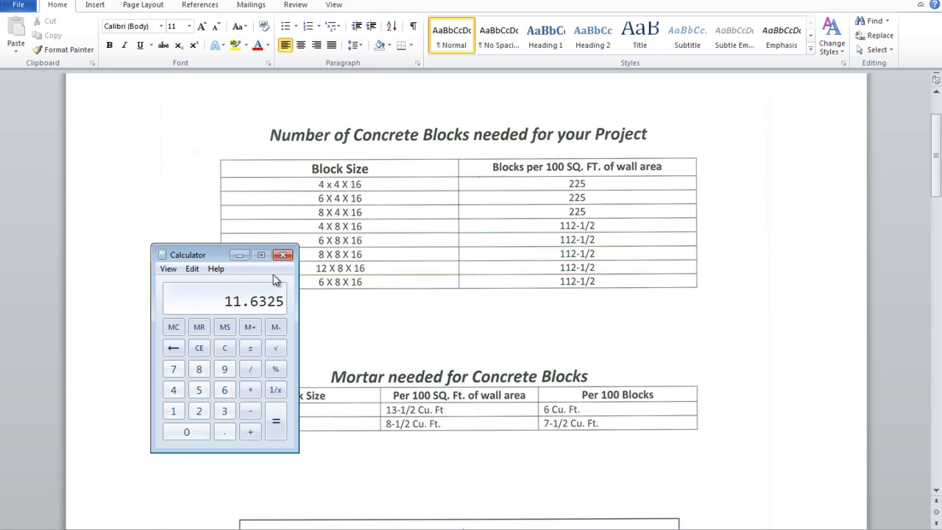
left_click_drag(207, 255, 123, 168)
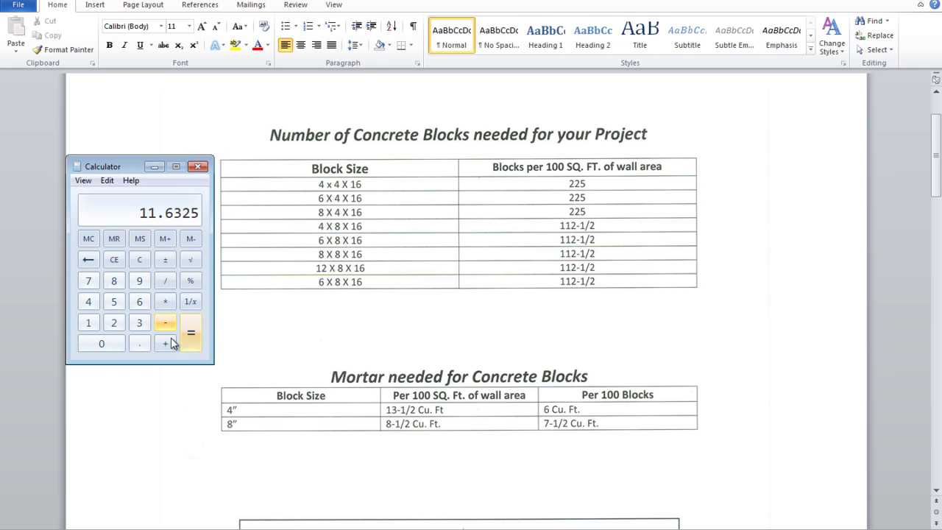
left_click(139, 259)
left_click(88, 322)
left_click(114, 322)
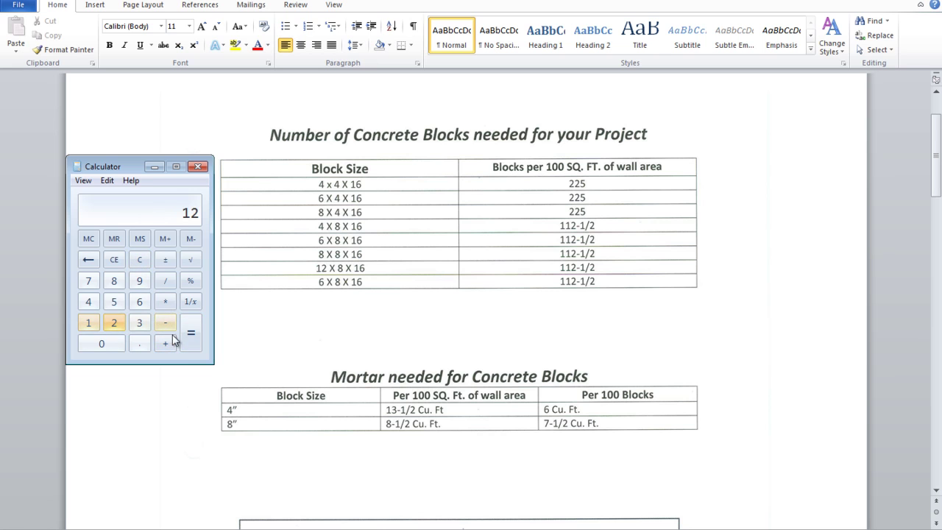
left_click(169, 344)
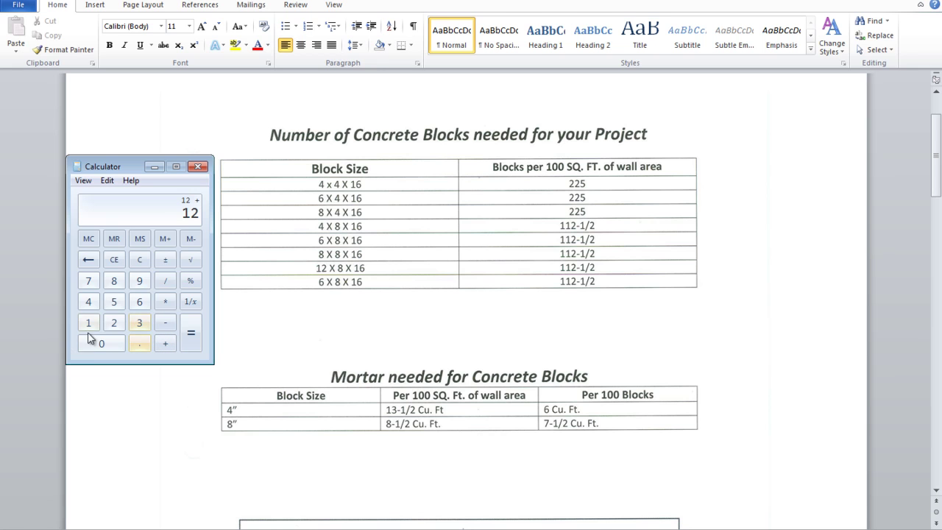
left_click(115, 326)
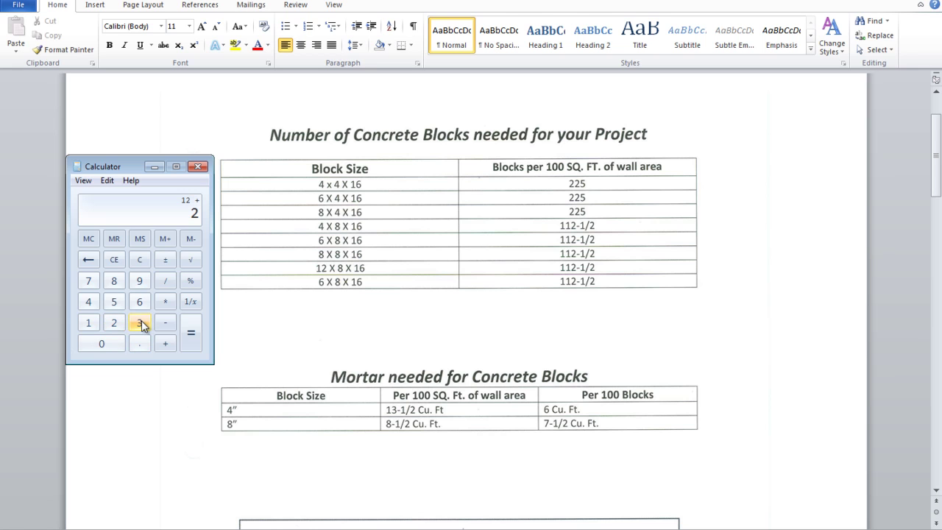
left_click(140, 324)
left_click(139, 324)
left_click(188, 335)
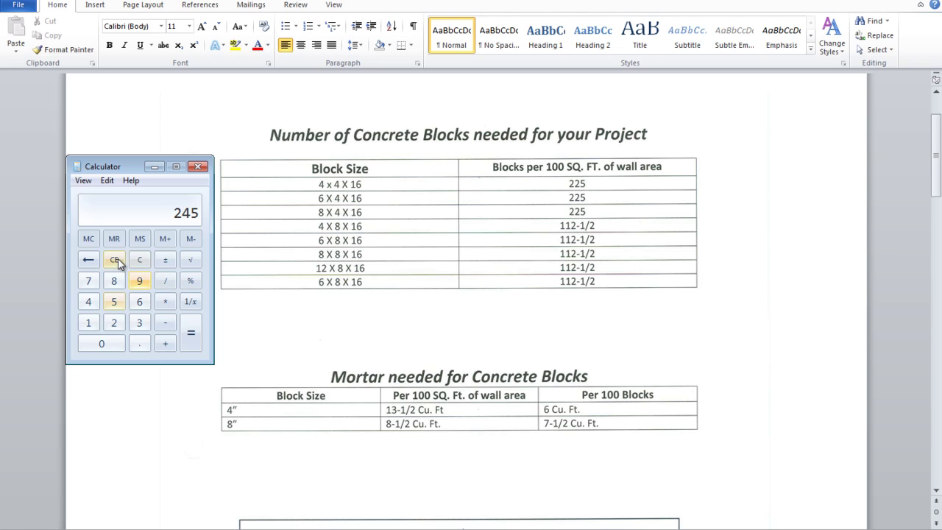
Clear the calculation and divide 233 blocks by 100 for the mortar estimate.
left_click(146, 263)
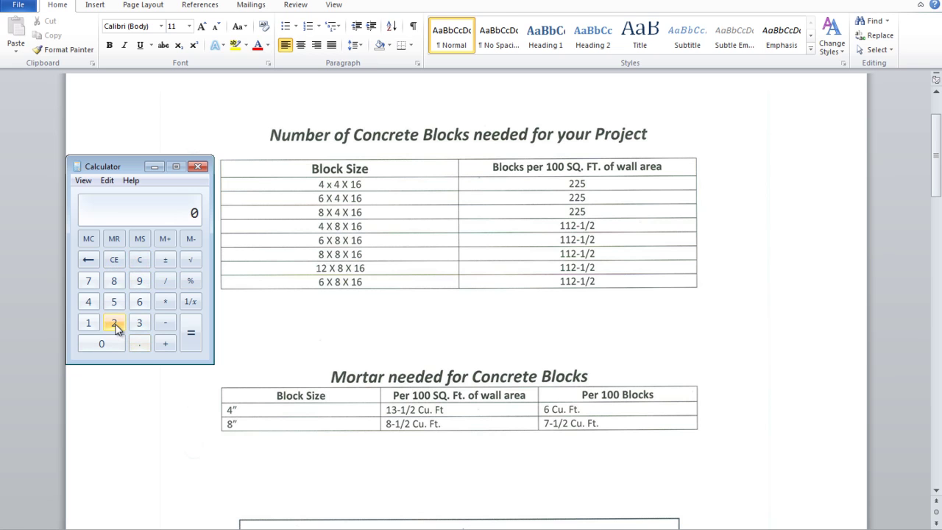
left_click(115, 325)
left_click(141, 326)
left_click(141, 325)
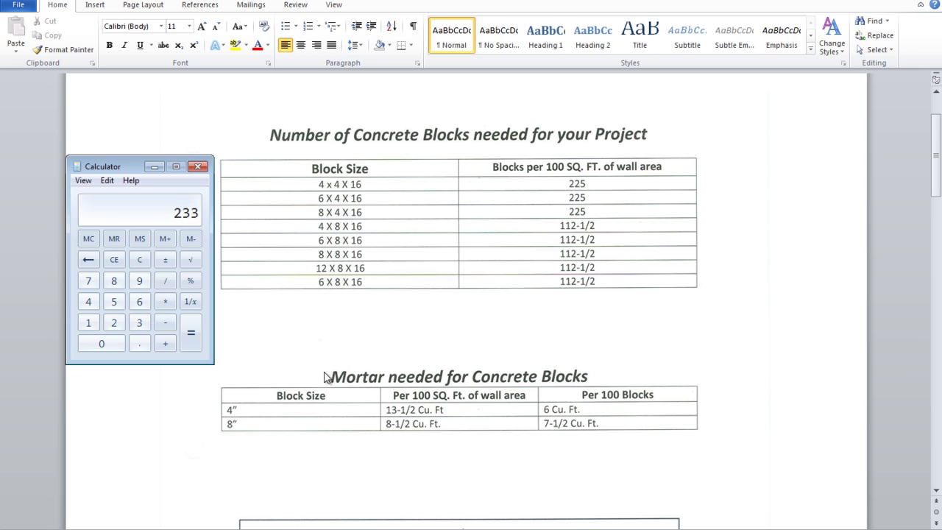
left_click(164, 281)
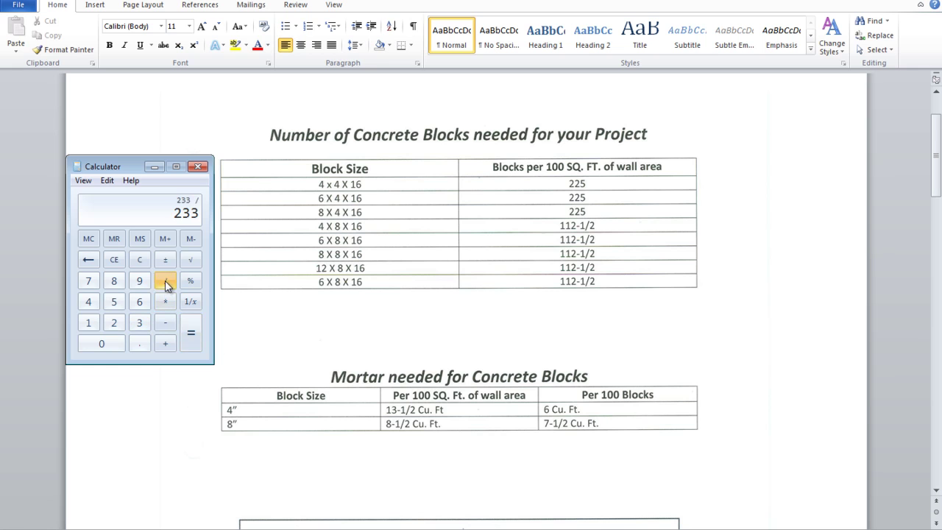
left_click(92, 322)
left_click(104, 344)
left_click(105, 343)
left_click(195, 335)
Multiply the result by 7.5 cubic feet of mortar per 100 blocks.
left_click(164, 301)
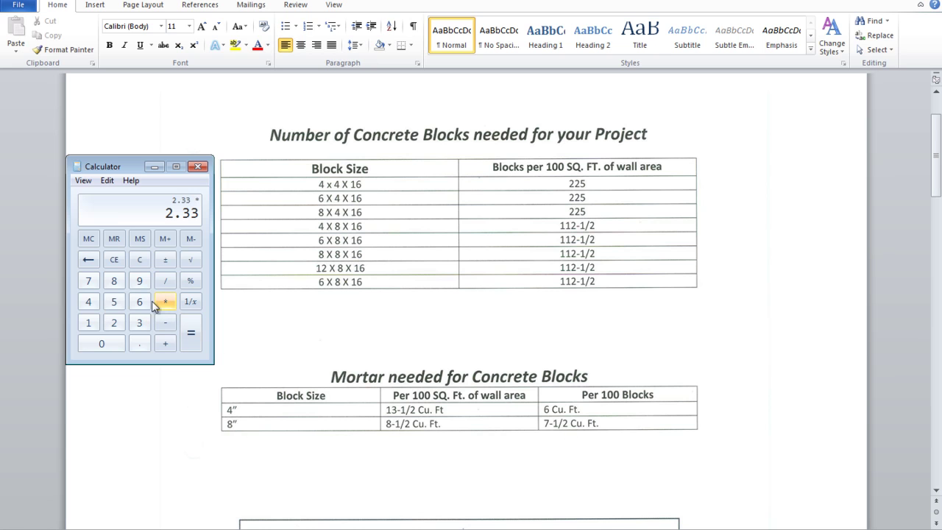
left_click(88, 282)
left_click(139, 343)
left_click(114, 301)
left_click(198, 343)
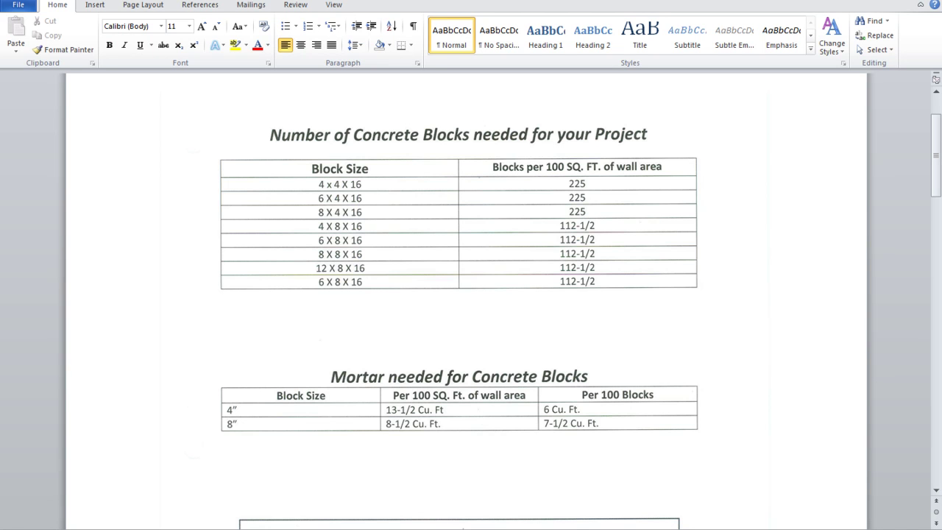
Return to Calculator and multiply the mortar volume by 0.15 to work out a 15% extra allowance.
key("alt+Tab")
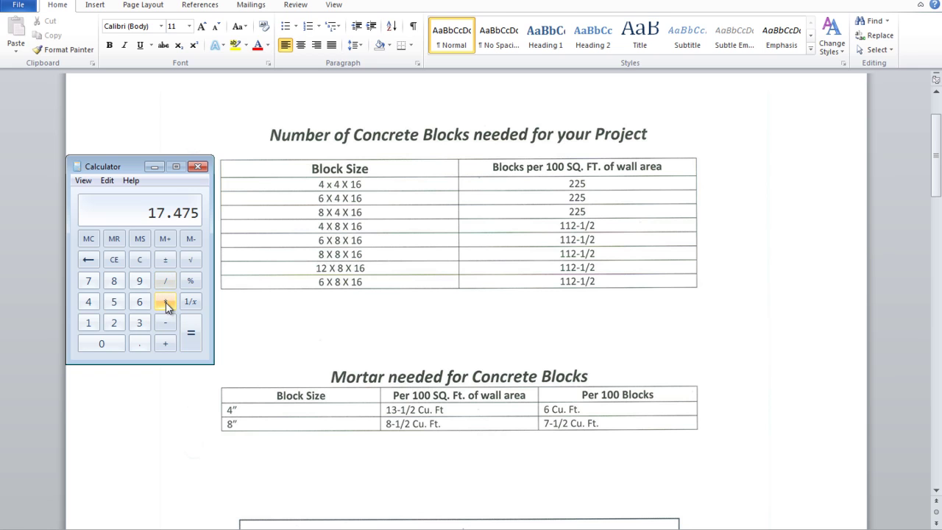
left_click(167, 306)
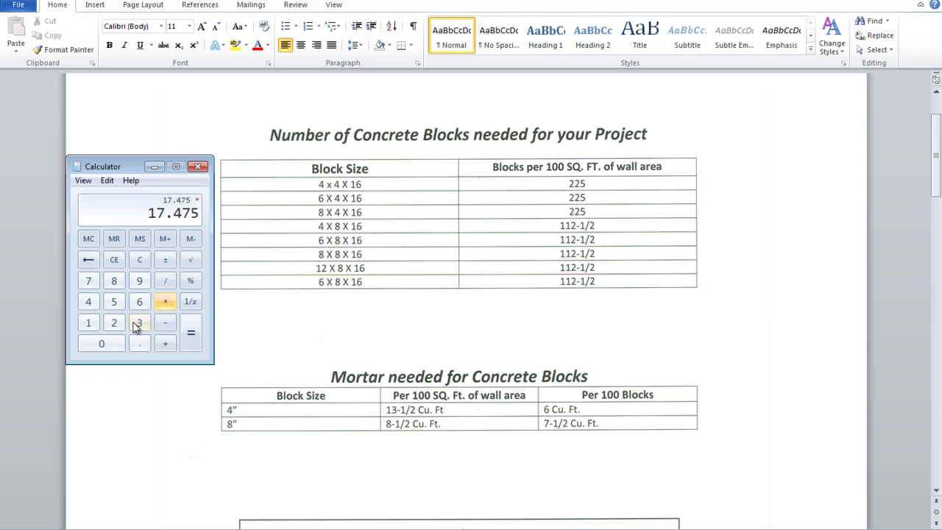
left_click(88, 323)
left_click(88, 262)
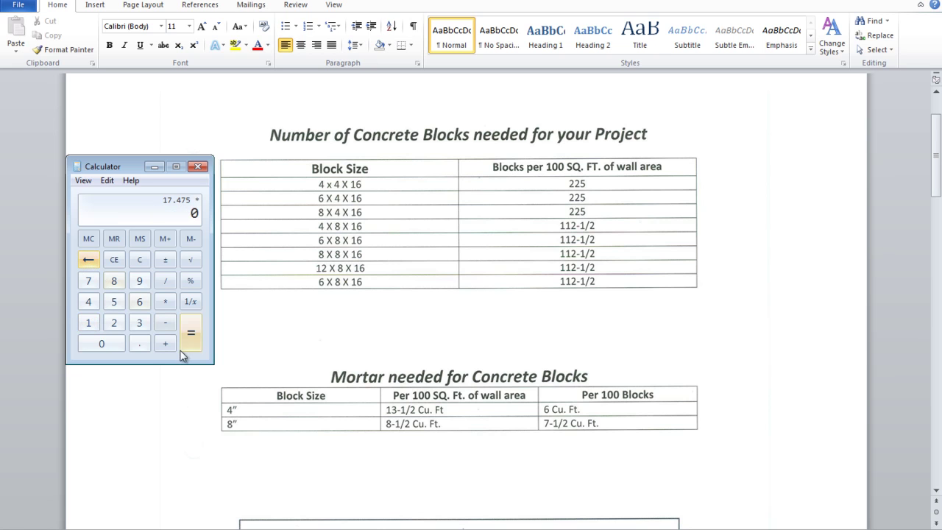
left_click(139, 344)
left_click(89, 323)
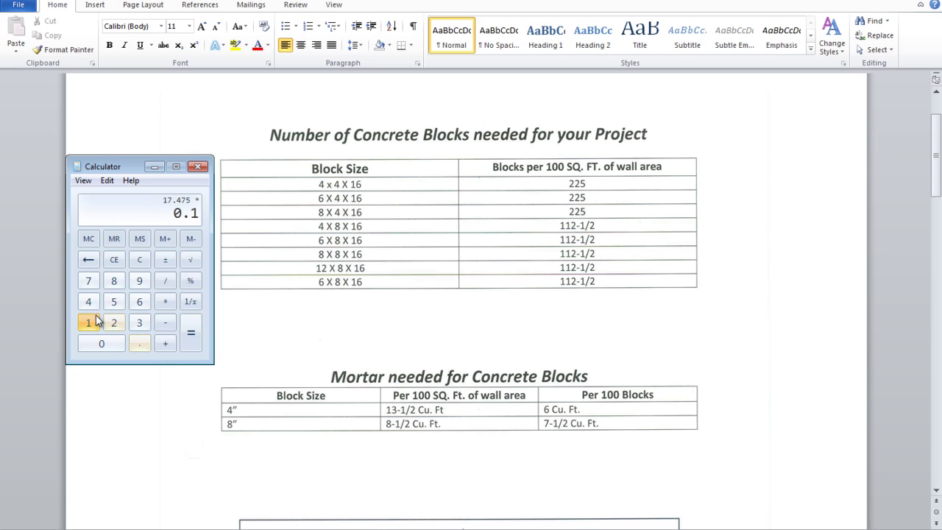
left_click(114, 302)
left_click(190, 343)
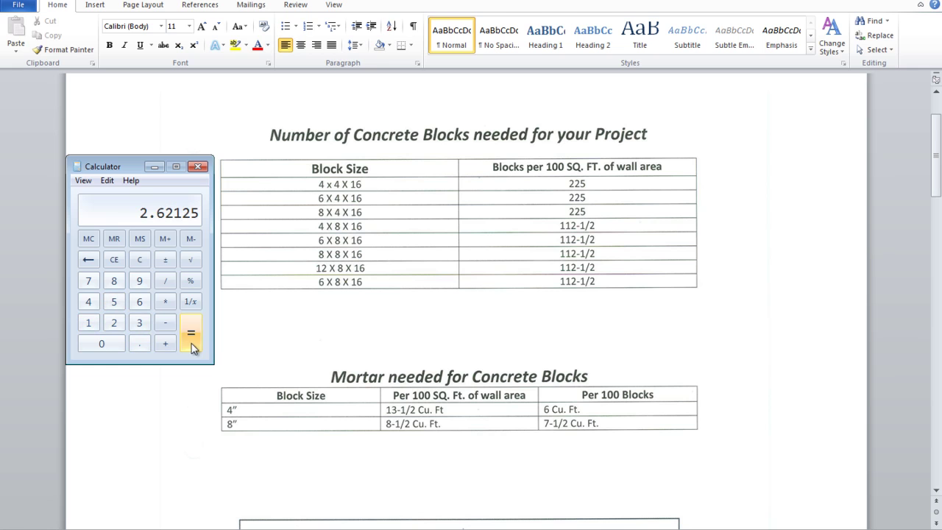
Add the 17.475 cubic feet of mortar to the extra mortar allowance.
left_click(165, 228)
left_click(168, 343)
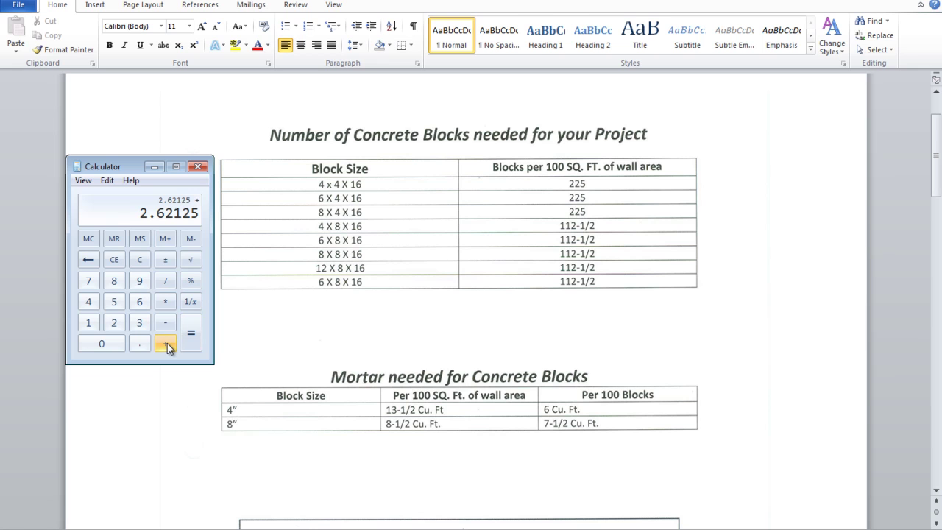
left_click(89, 323)
left_click(89, 281)
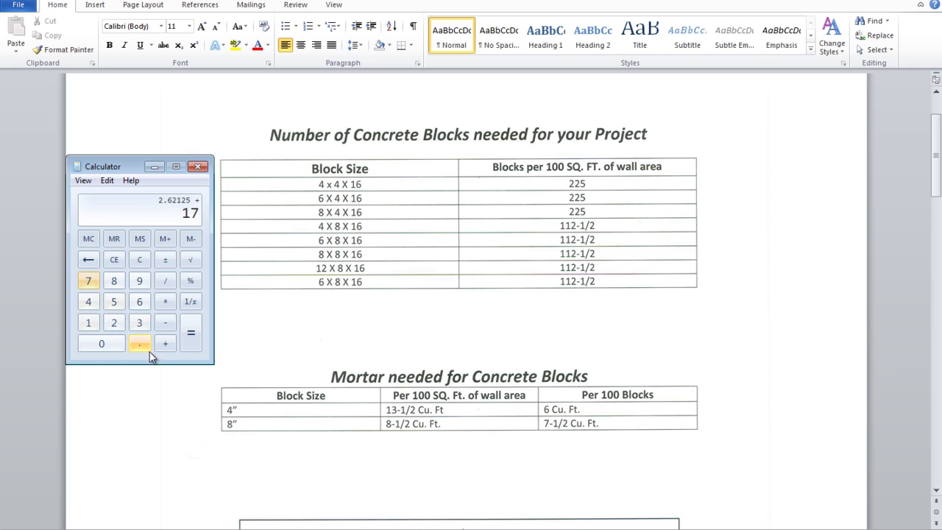
left_click(140, 345)
left_click(89, 301)
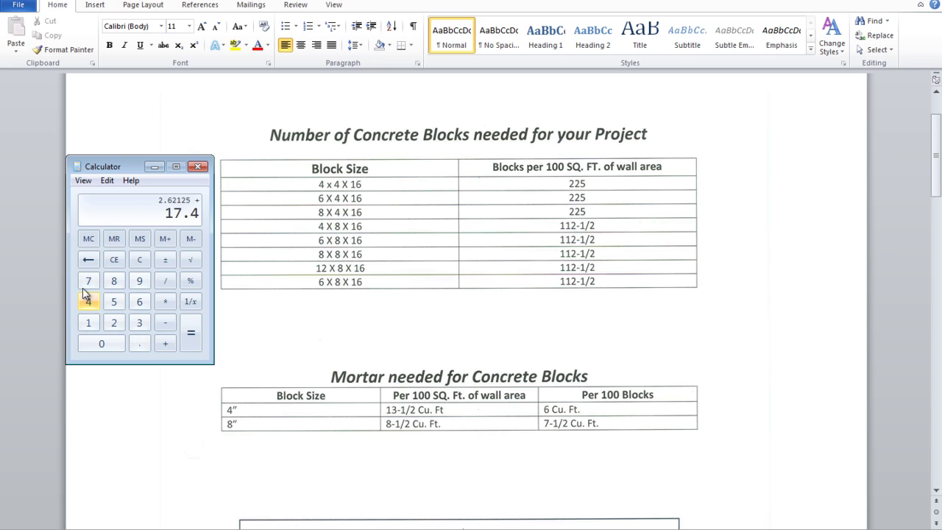
left_click(88, 281)
left_click(112, 303)
left_click(189, 332)
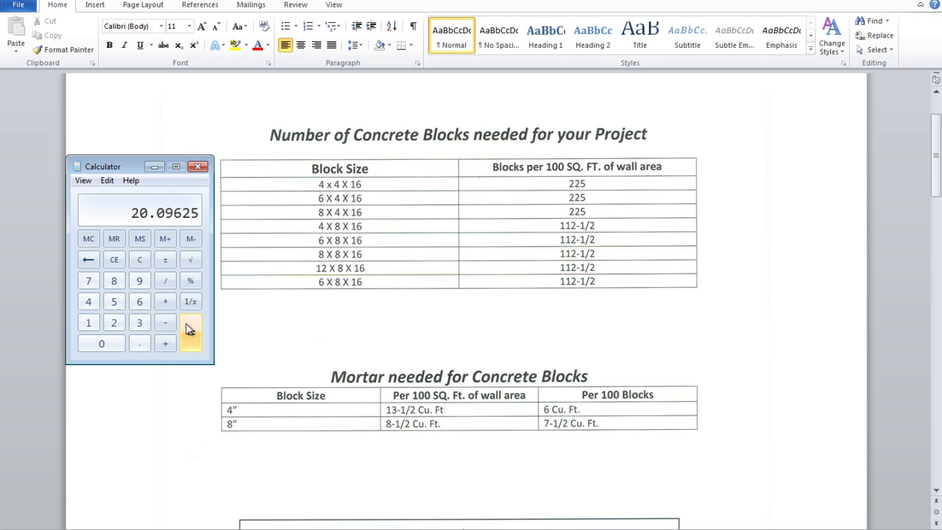